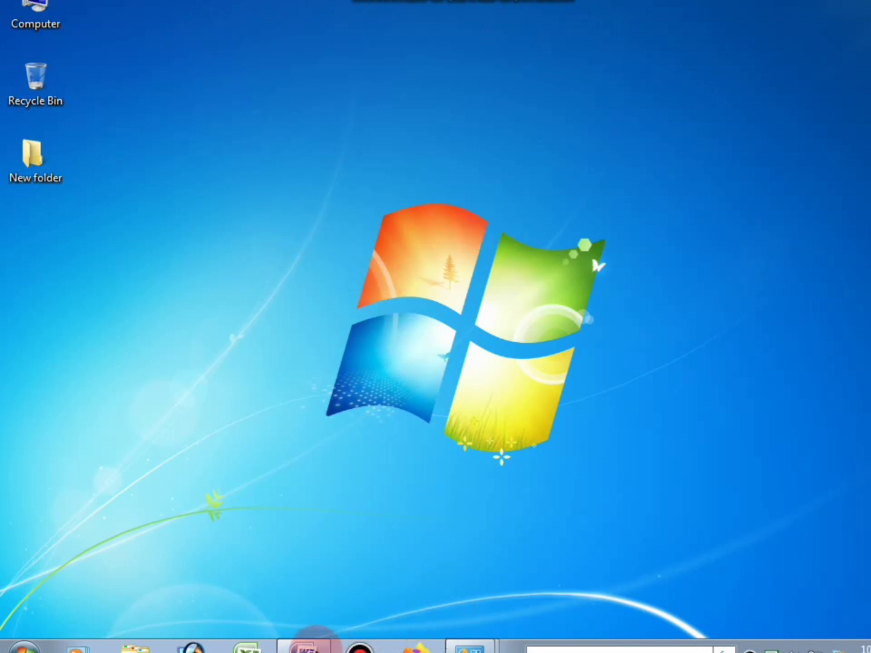
Step: Switch to the blank Word document and set its page orientation to Landscape
left_click(306, 646)
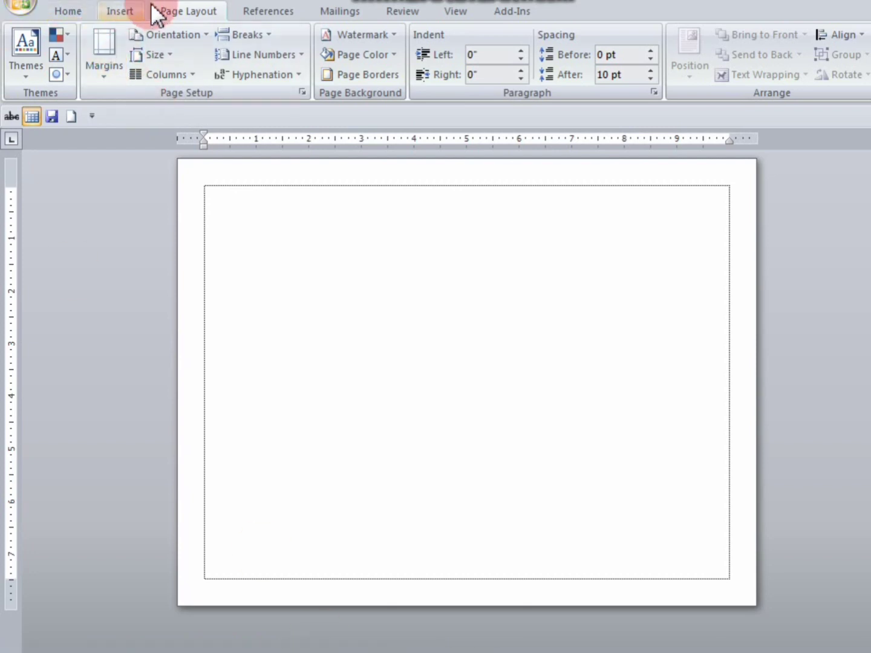
left_click(208, 36)
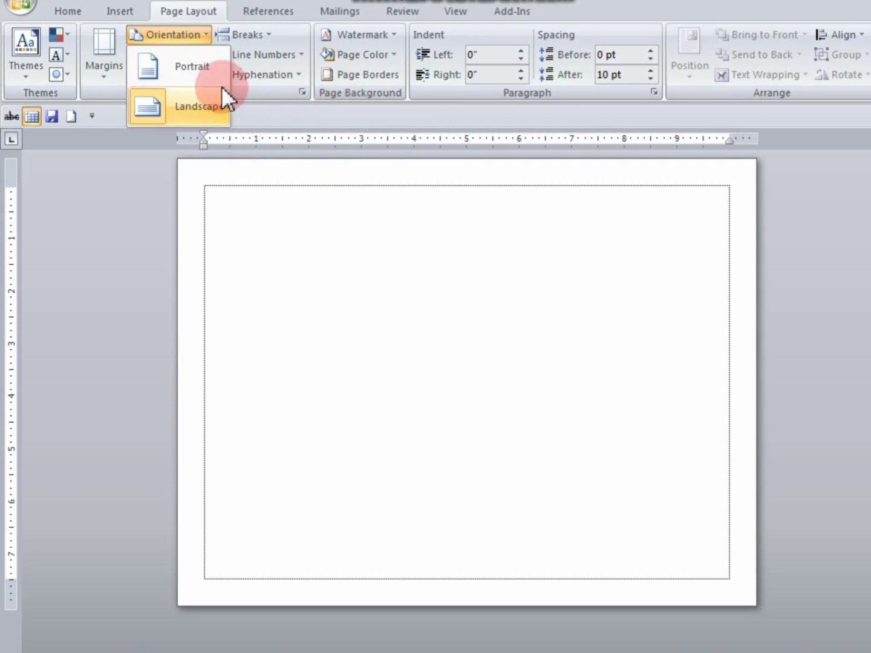
left_click(208, 104)
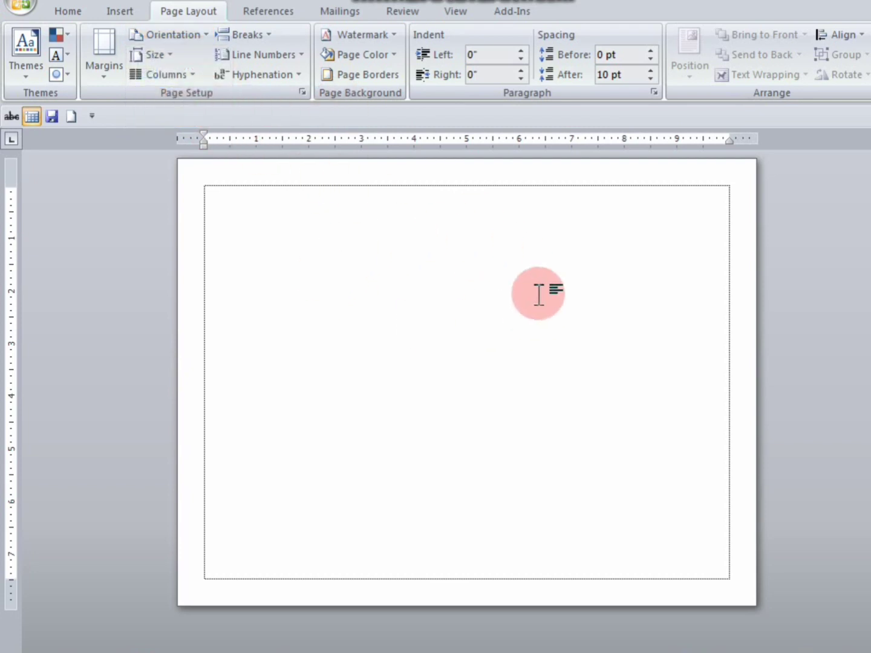
Step: Draw a Wave shape about 2.55" wide and 2.21" high in the upper middle of the page as the flag
left_click(134, 14)
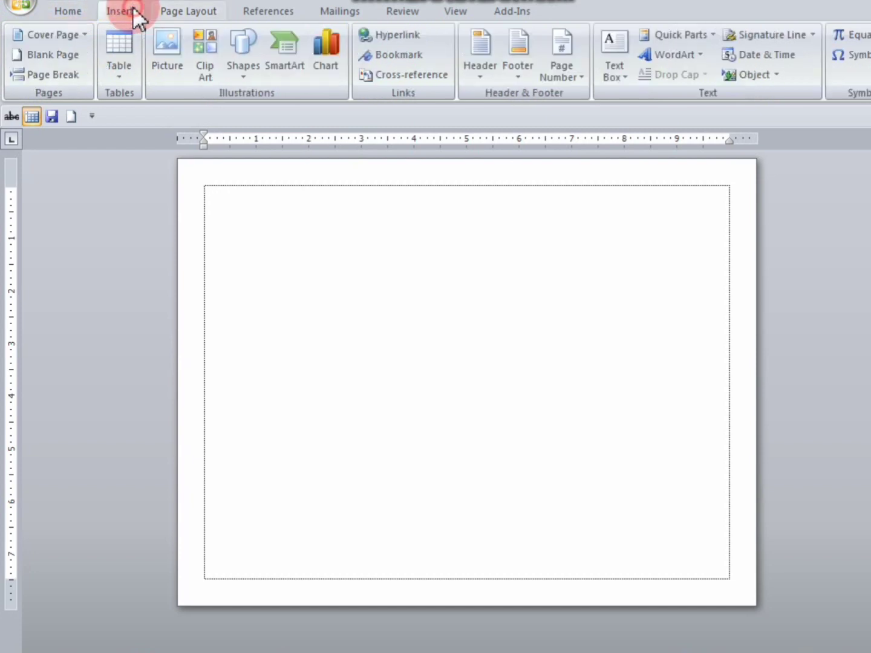
left_click(242, 75)
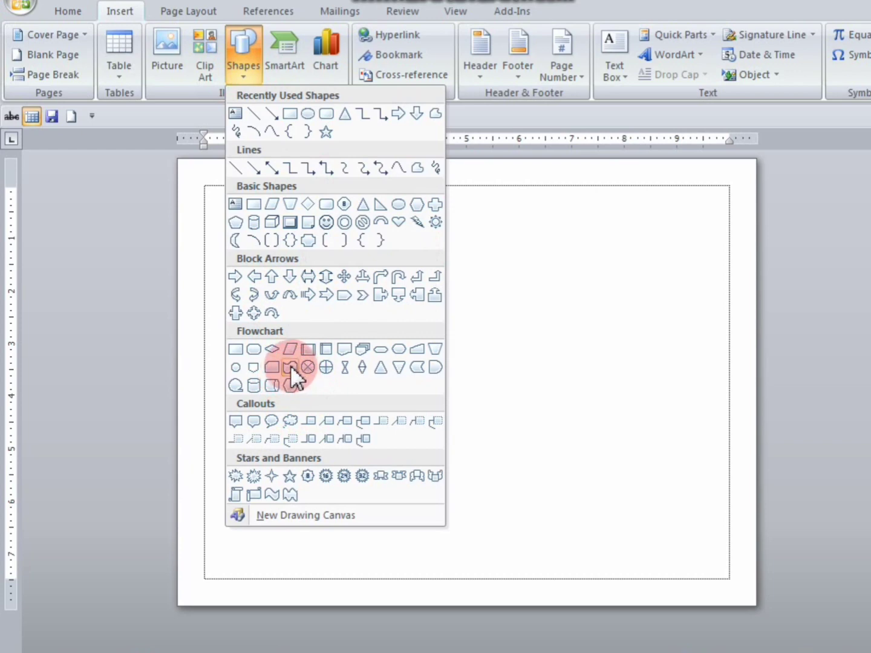
left_click(275, 495)
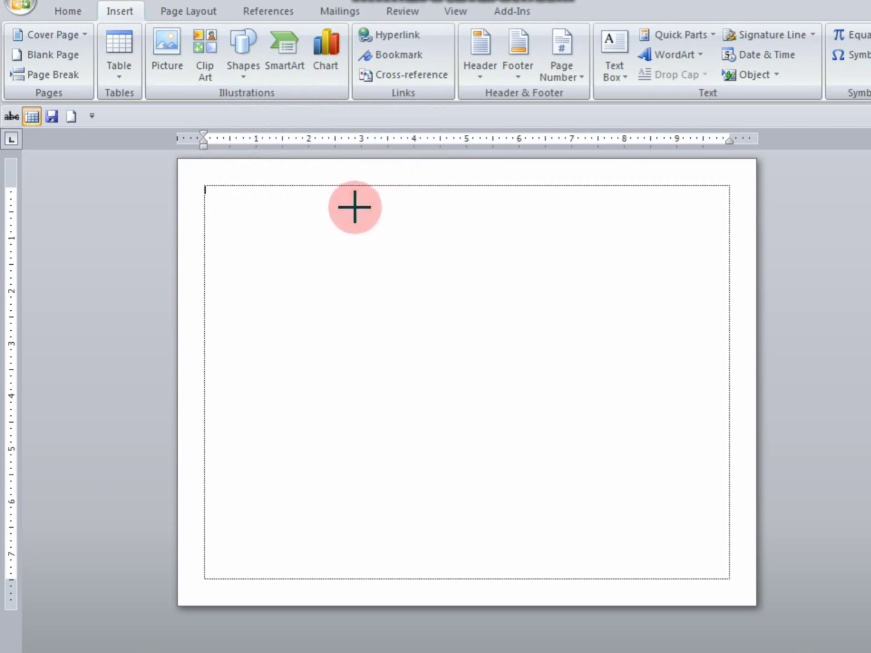
left_click_drag(355, 208, 489, 324)
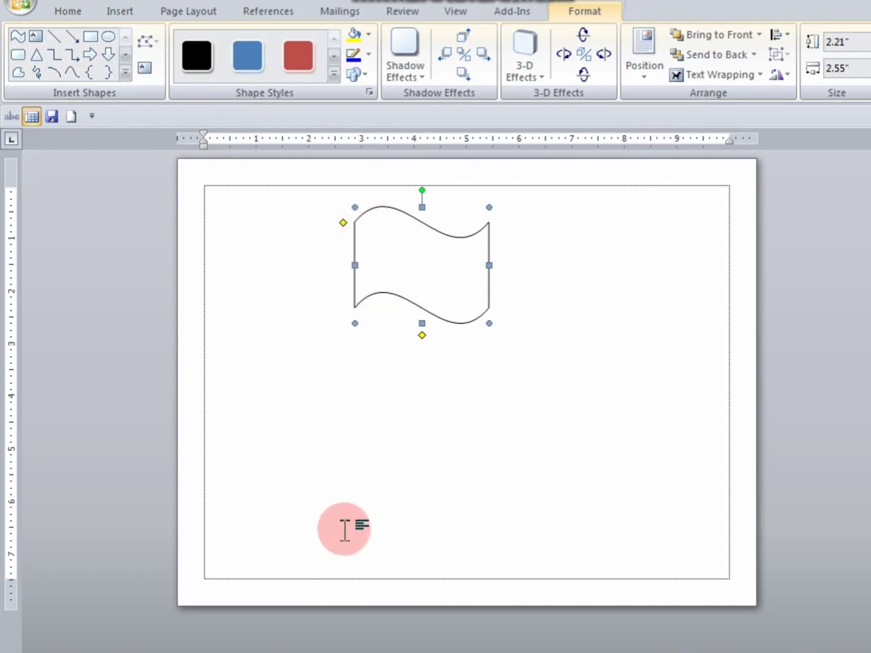
Step: Draw a pole rectangle about 0.16" by 5.79" along the flag's left edge and a base rectangle about 1.05" by 0.41" at its foot
left_click(90, 37)
mouse_move(347, 213)
left_mouse_down()
mouse_move(362, 450)
mouse_move(353, 519)
left_mouse_up()
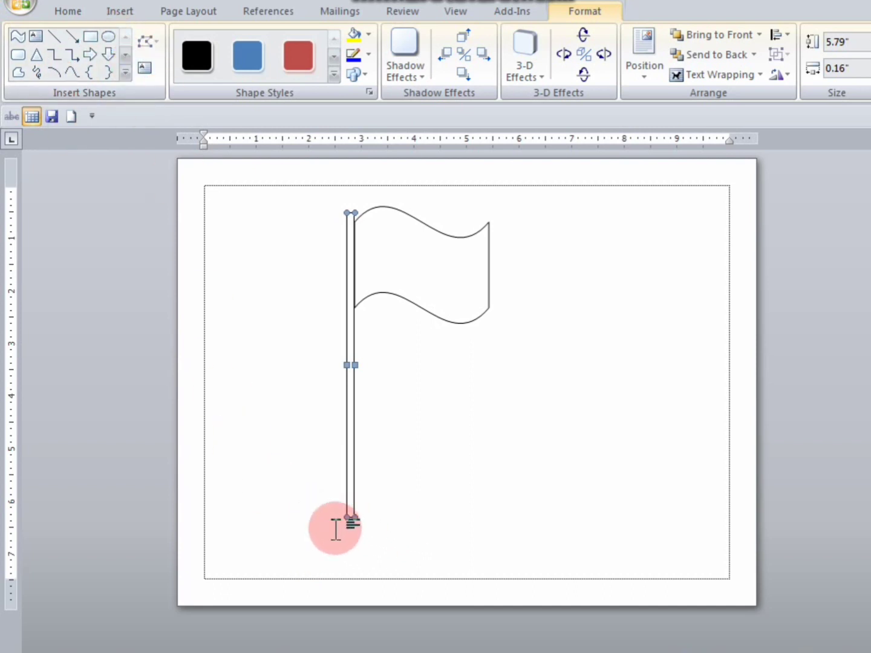
left_click(90, 37)
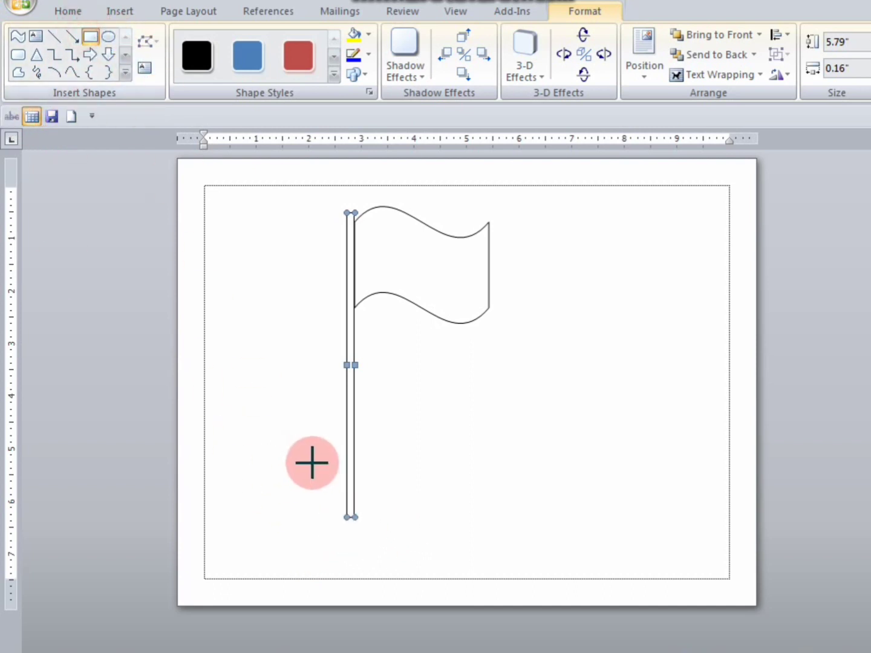
left_click_drag(321, 510, 378, 532)
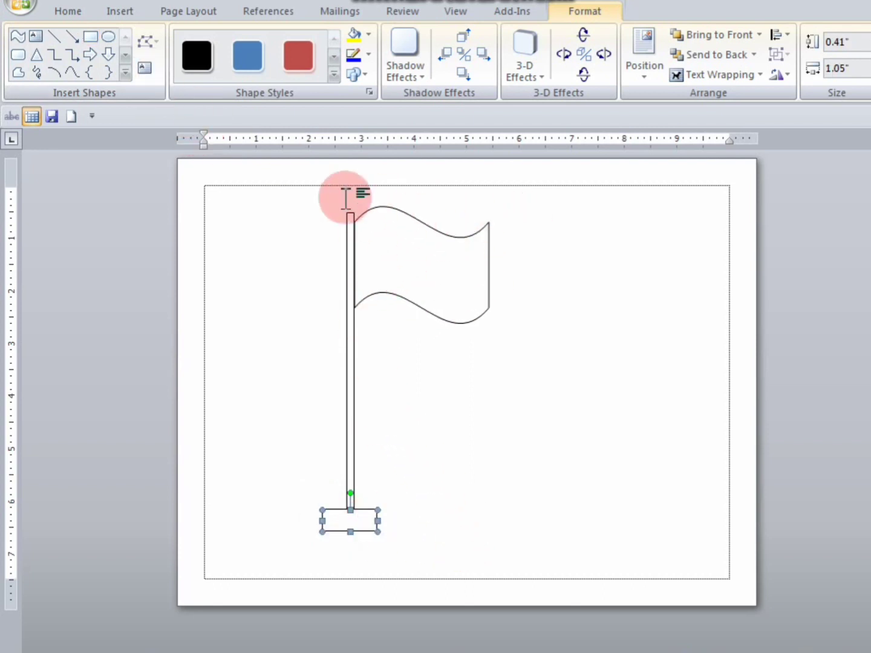
Step: Draw an ellipse about 0.76" wide and 1.07" high in the middle of the flag and fill it with red
left_click(108, 36)
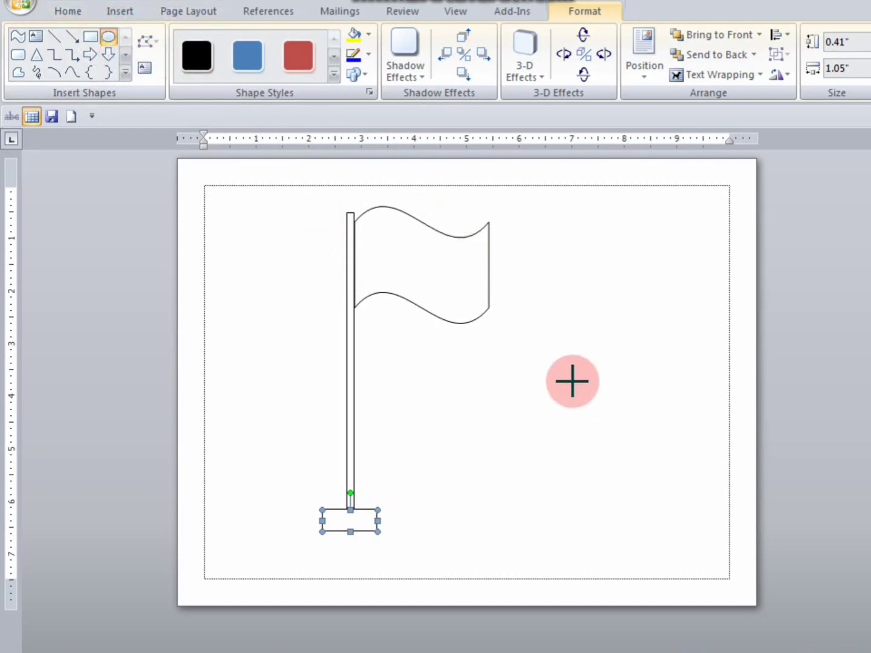
mouse_move(419, 239)
left_mouse_down()
mouse_move(458, 296)
mouse_move(422, 262)
left_mouse_up()
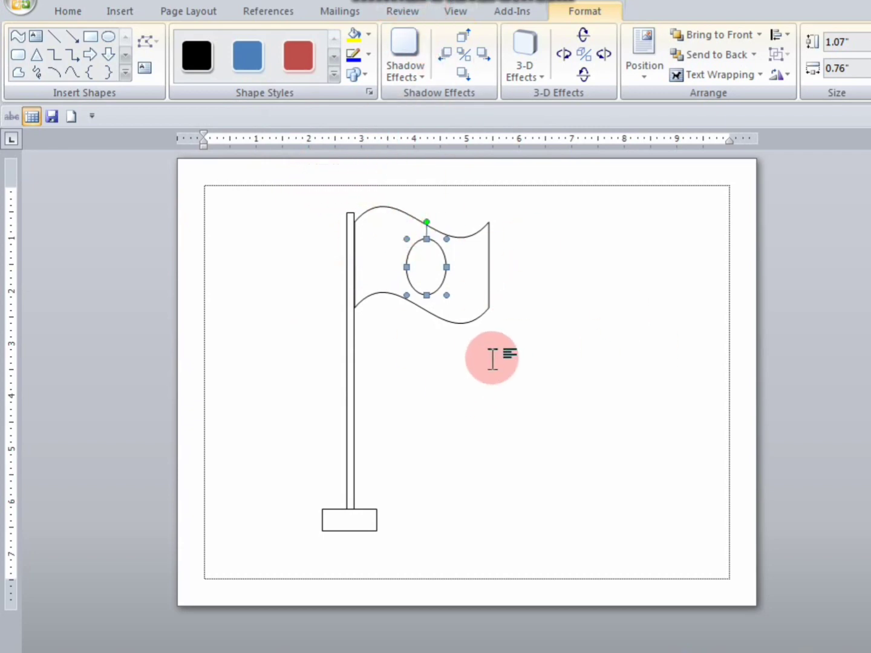
left_click(395, 234)
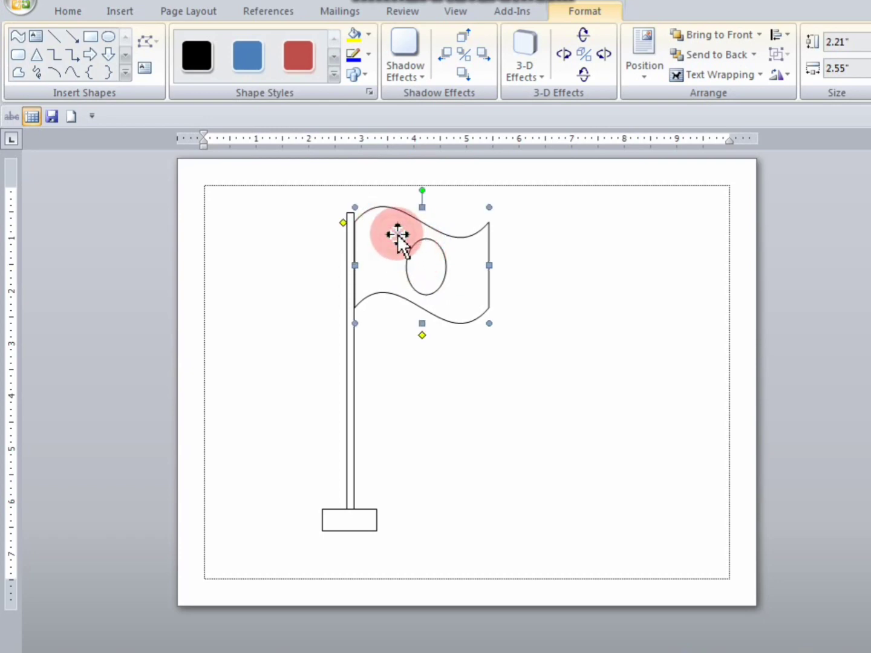
left_click(431, 258)
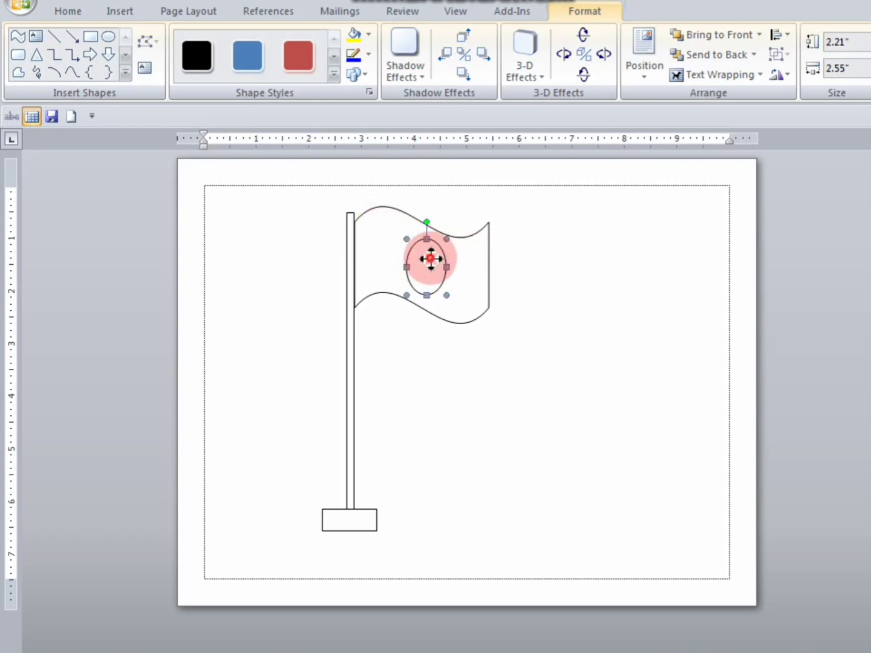
left_click(369, 35)
left_click(370, 35)
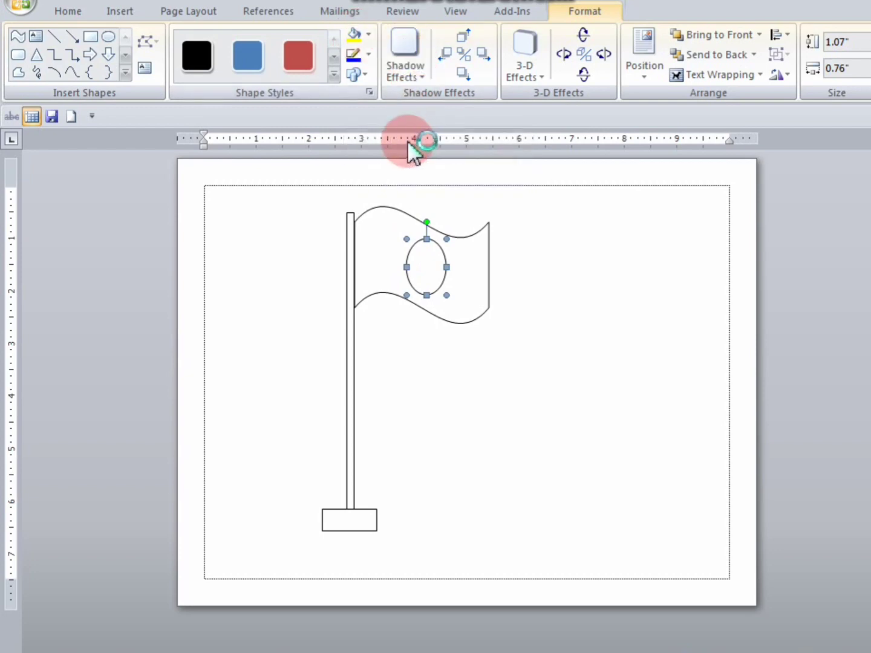
left_click(370, 37)
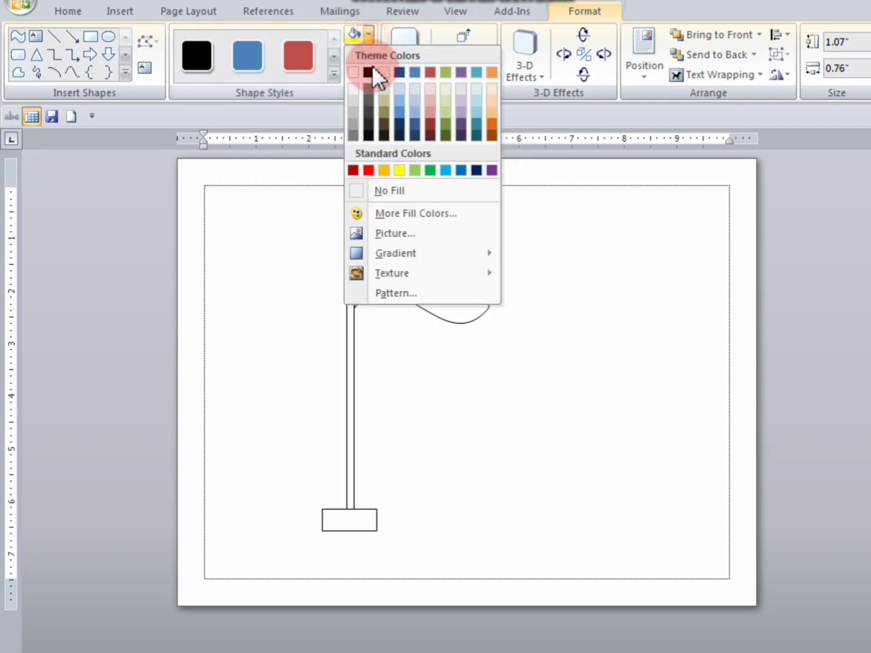
left_click(371, 173)
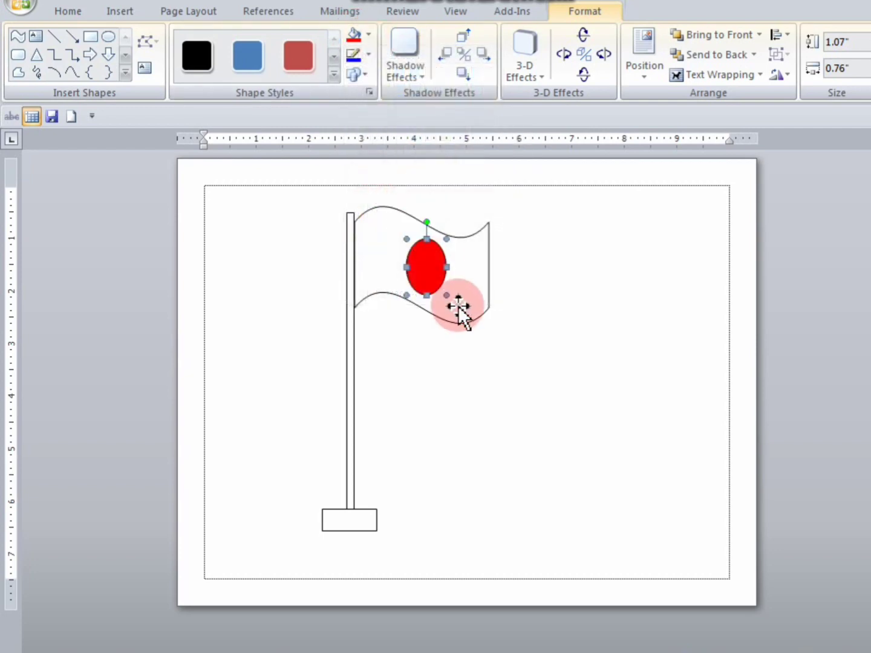
Step: Fill the wave-shaped flag with the standard green colour
left_click(385, 230)
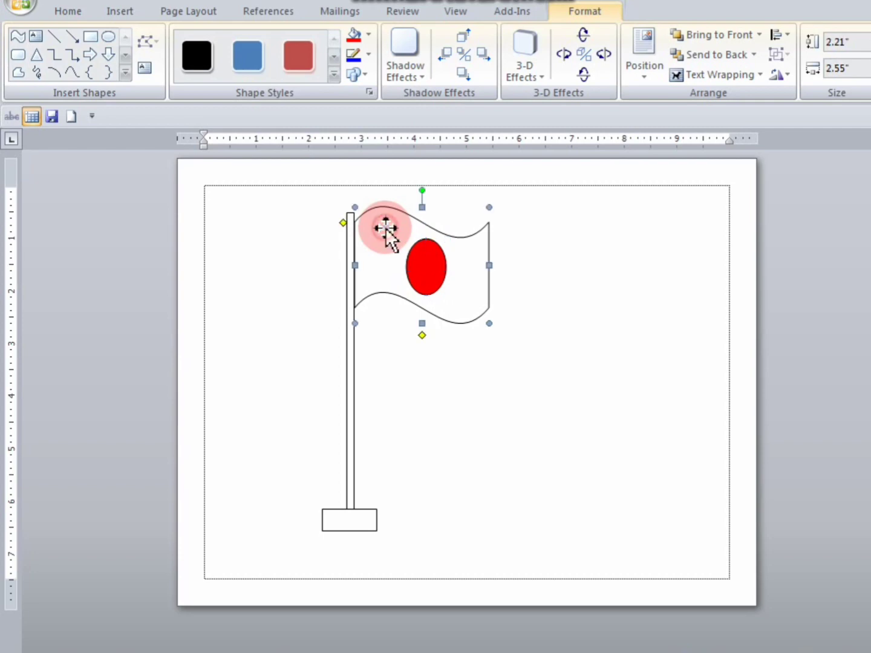
left_click(371, 33)
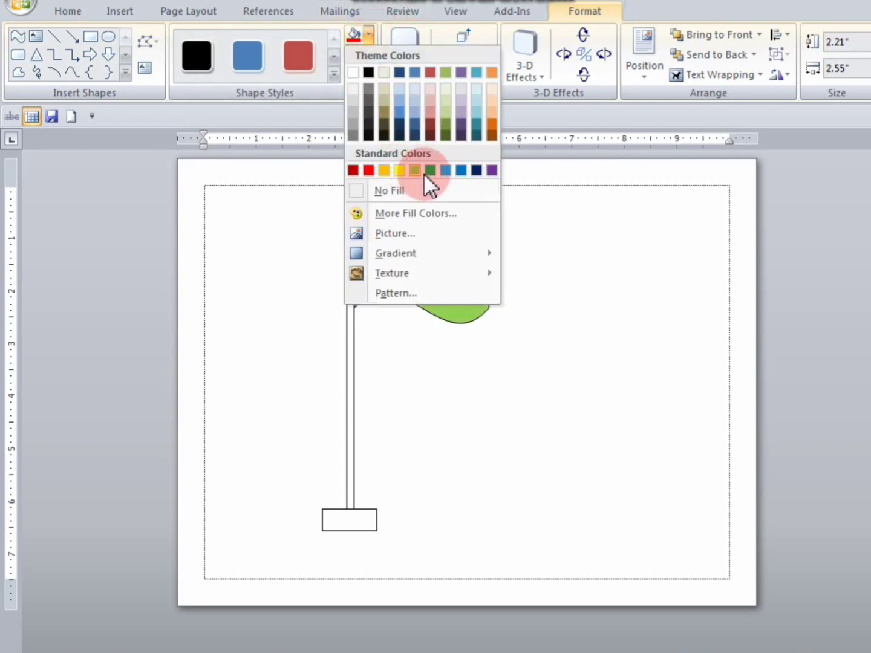
left_click(429, 172)
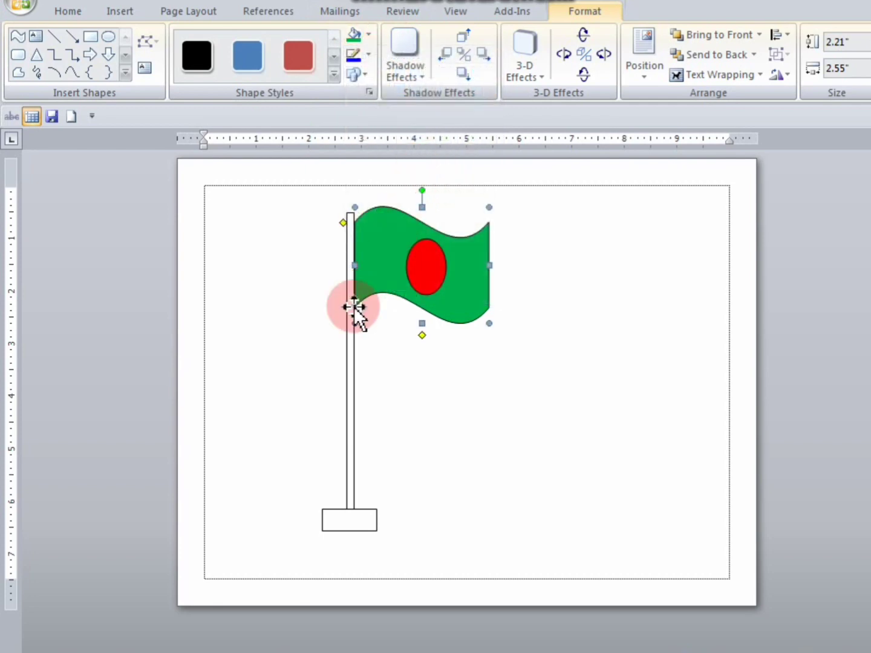
Step: Fill the flagpole with dark orange and the base rectangle with black
left_click(351, 380)
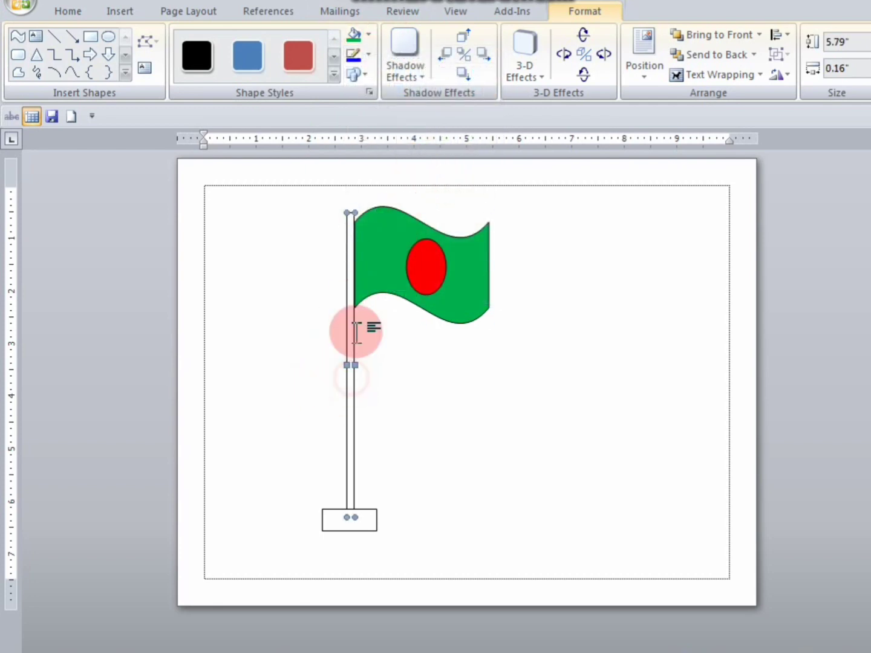
left_click(368, 35)
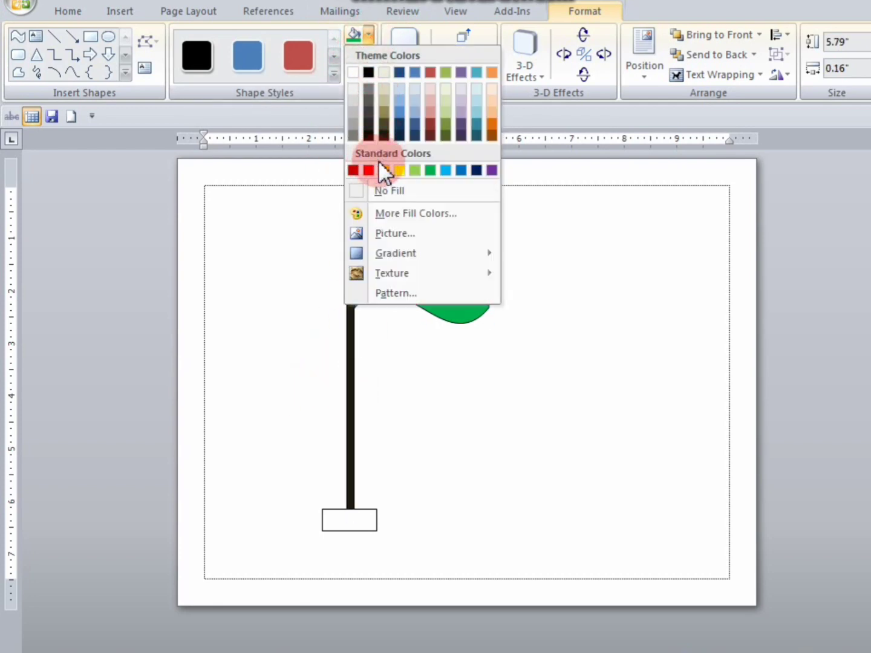
left_click(492, 123)
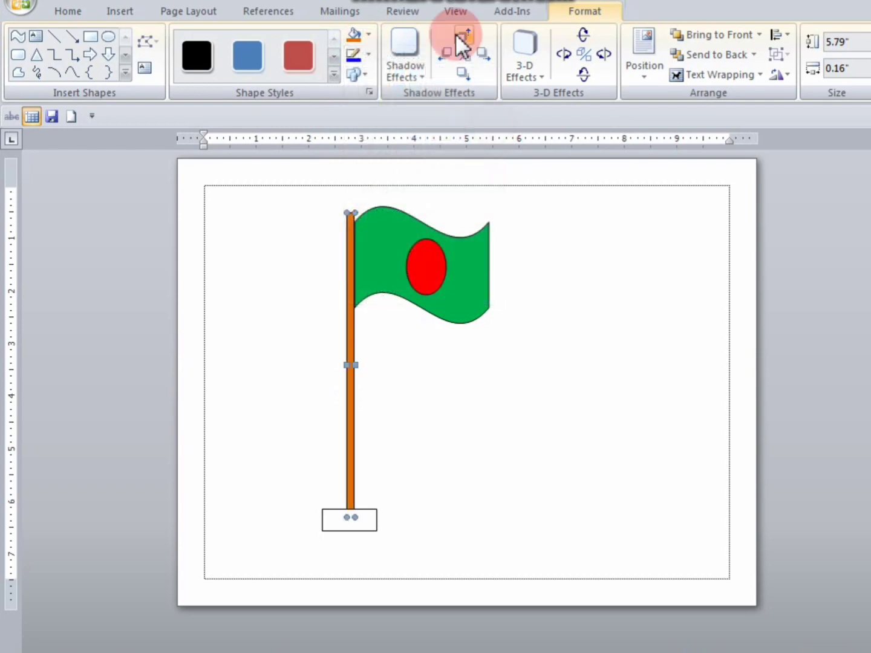
left_click(365, 520)
left_click(370, 34)
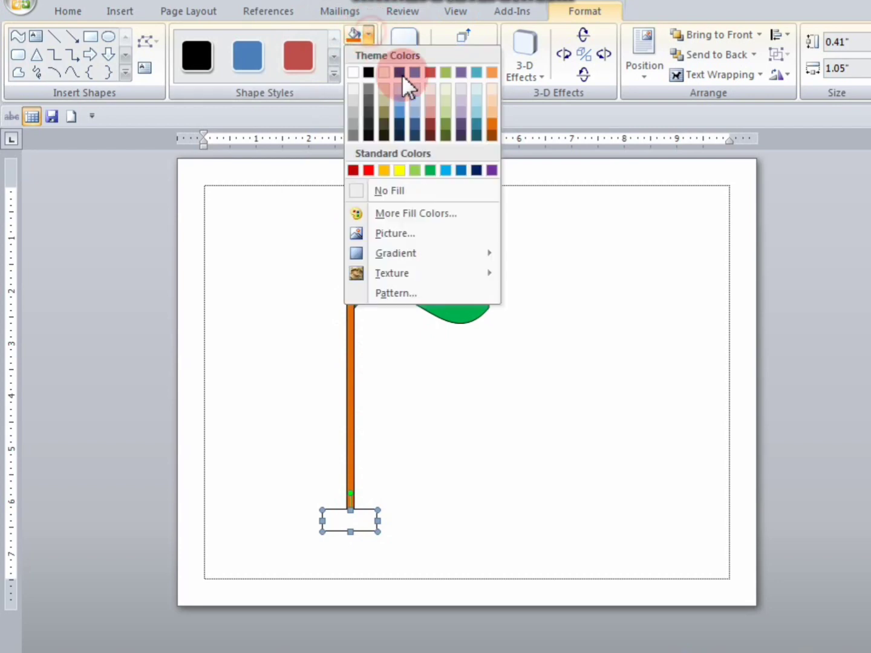
left_click(368, 71)
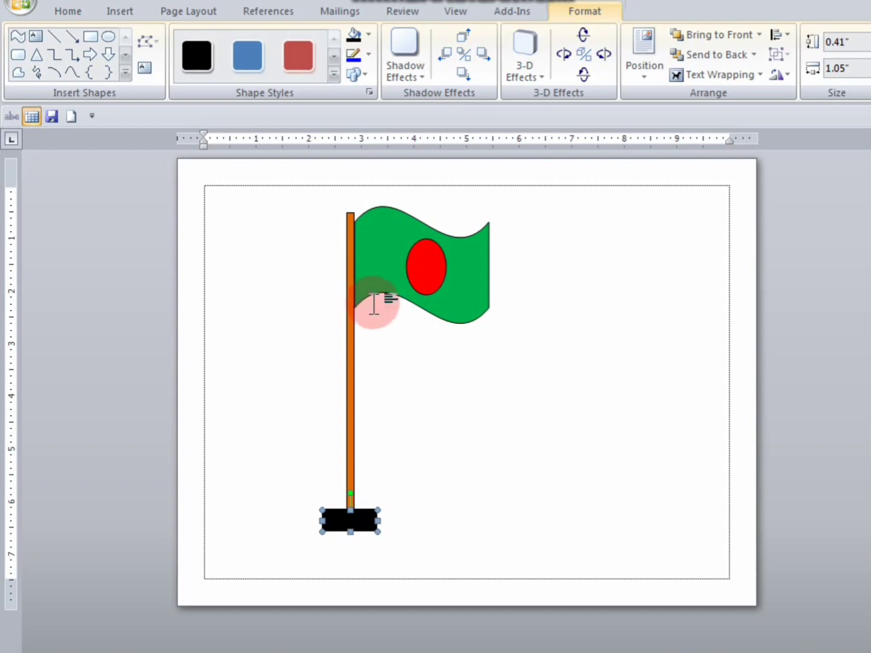
Step: Reposition the green flag slightly lower against the top of the pole and recentre the red ellipse on it
left_click_drag(382, 261, 473, 267)
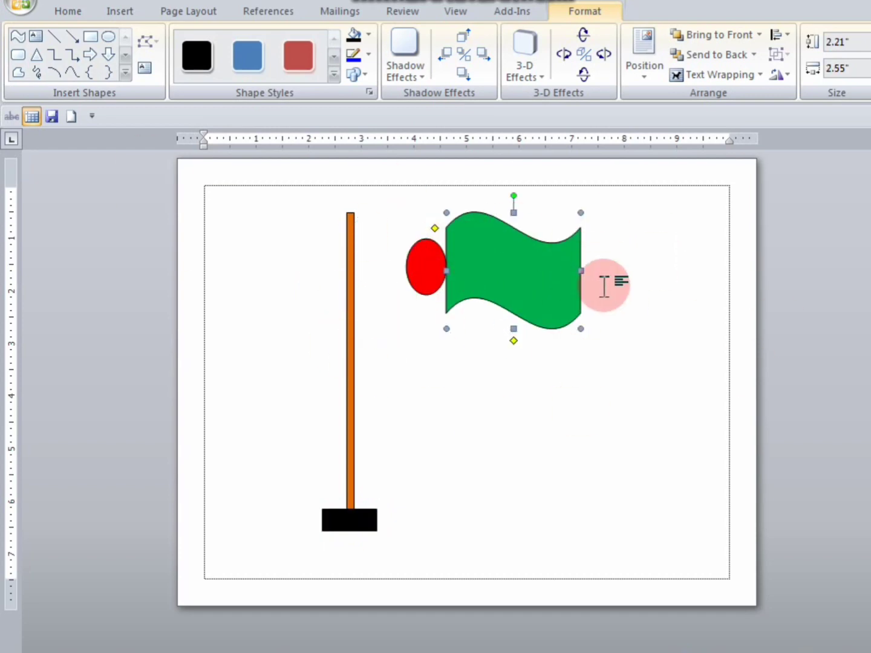
left_click_drag(543, 271, 452, 259)
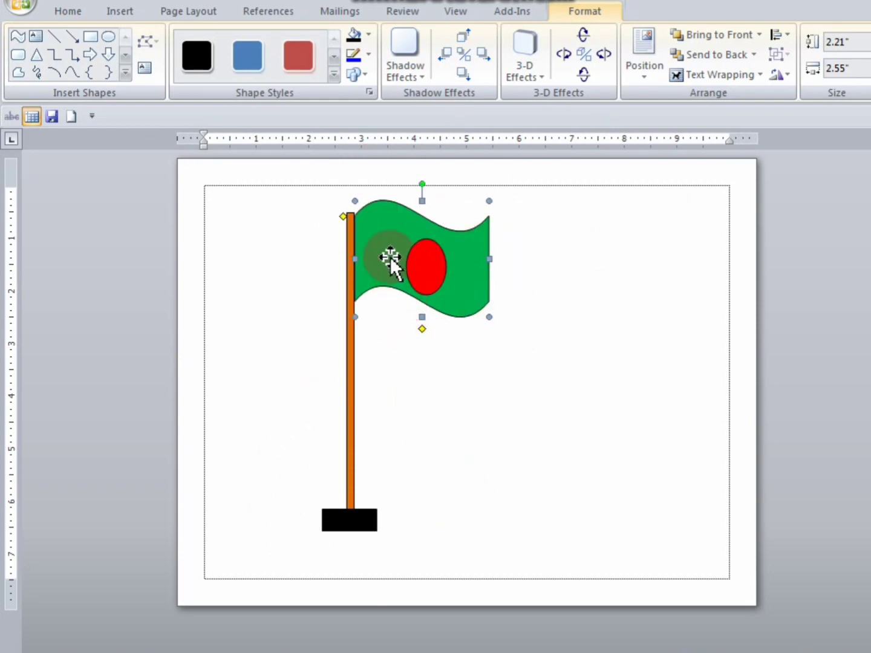
left_click_drag(393, 248, 431, 280)
left_click(432, 268)
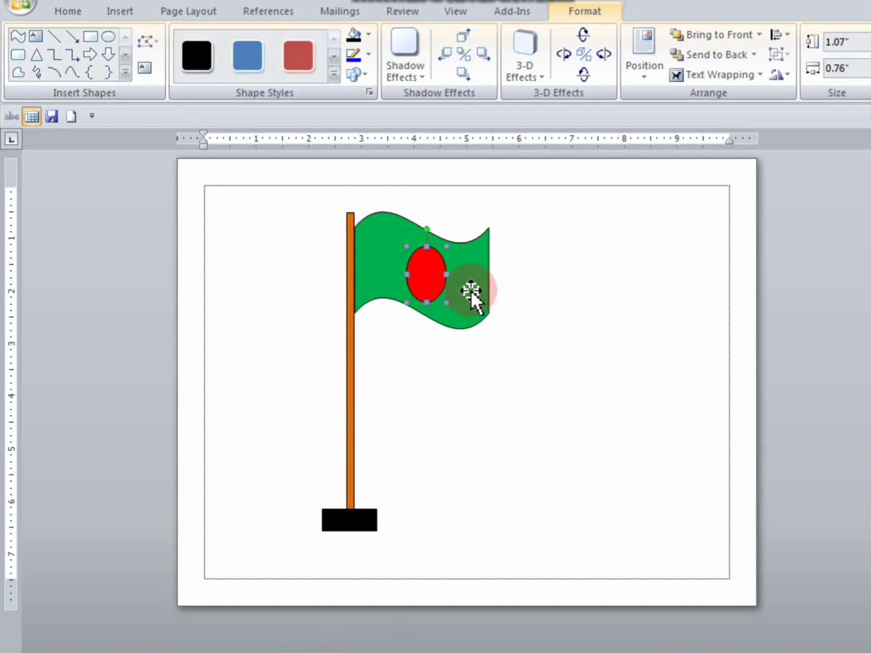
left_click_drag(440, 278, 476, 277)
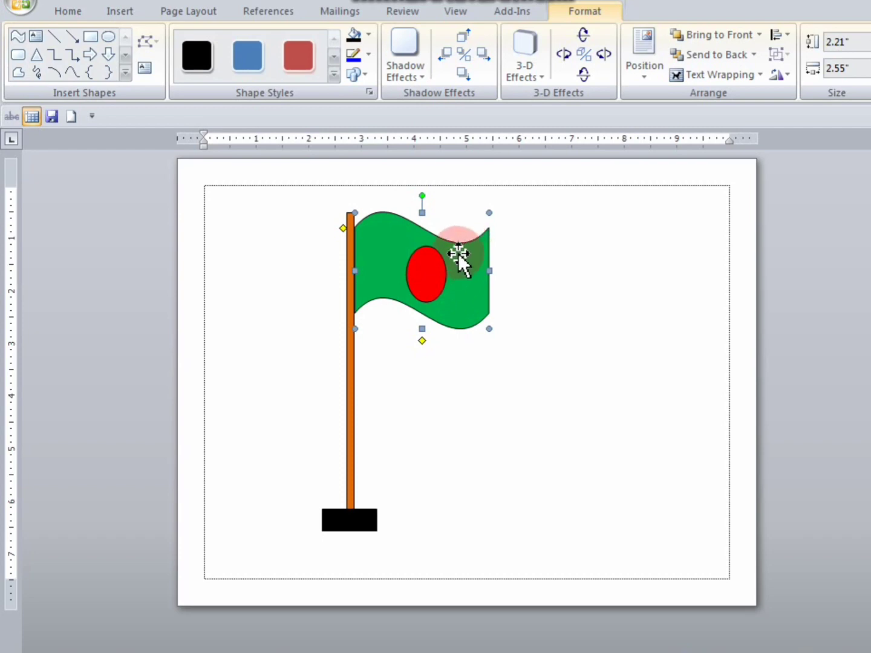
Step: Group the red ellipse, green flag, flagpole and black base into one object
left_click(429, 271)
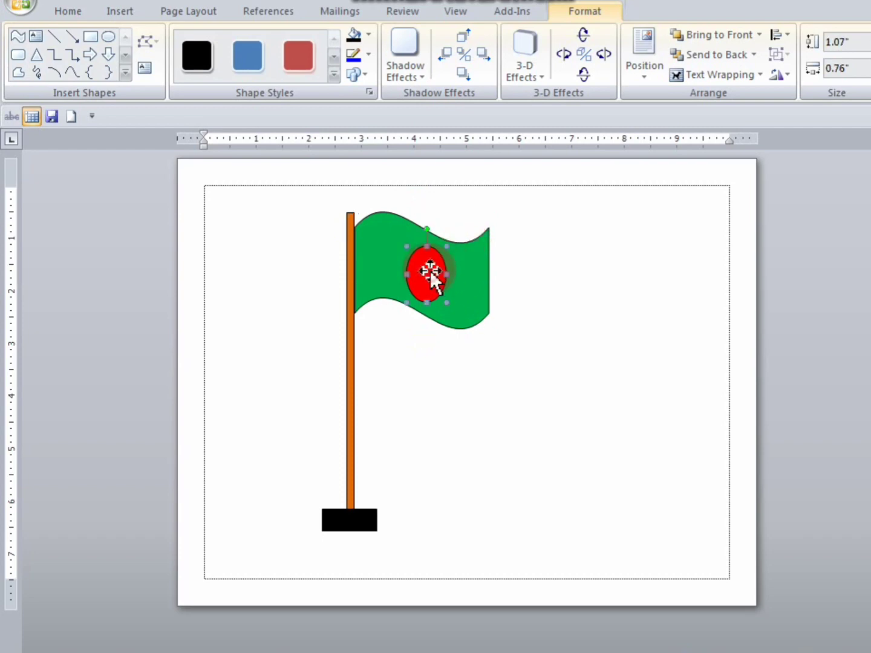
left_click(472, 262, "shift")
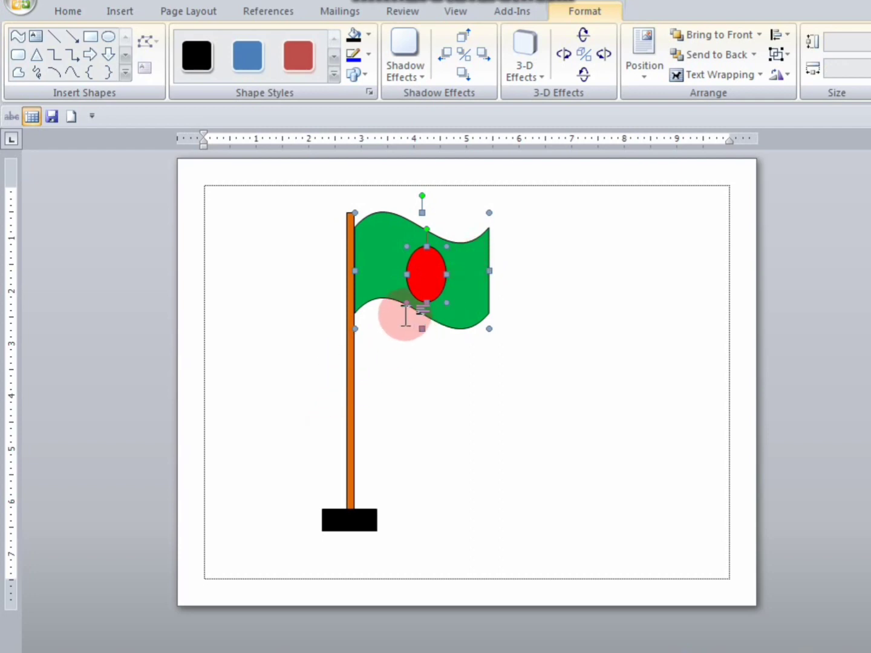
left_click(353, 369, "shift")
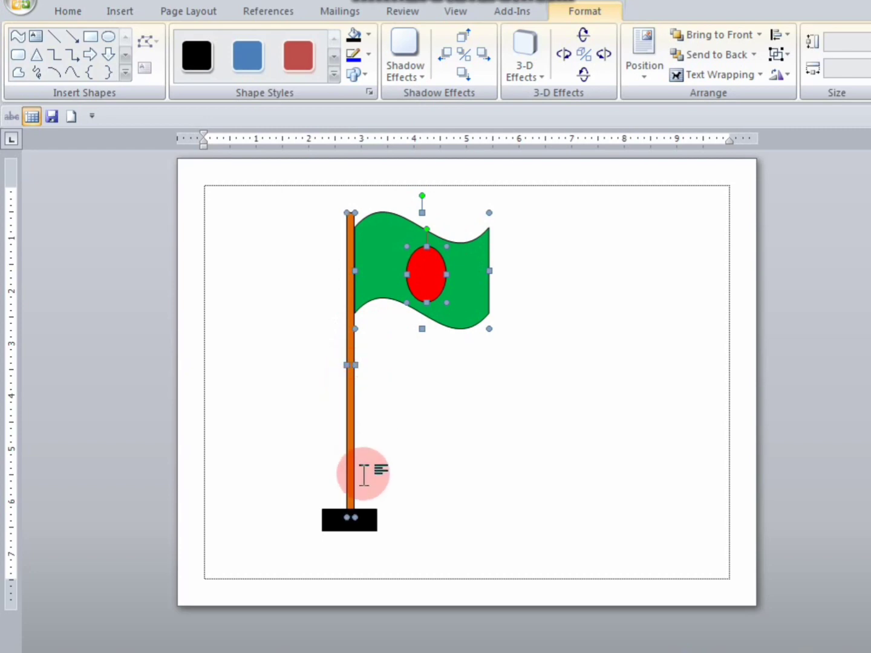
left_click(368, 517, "shift")
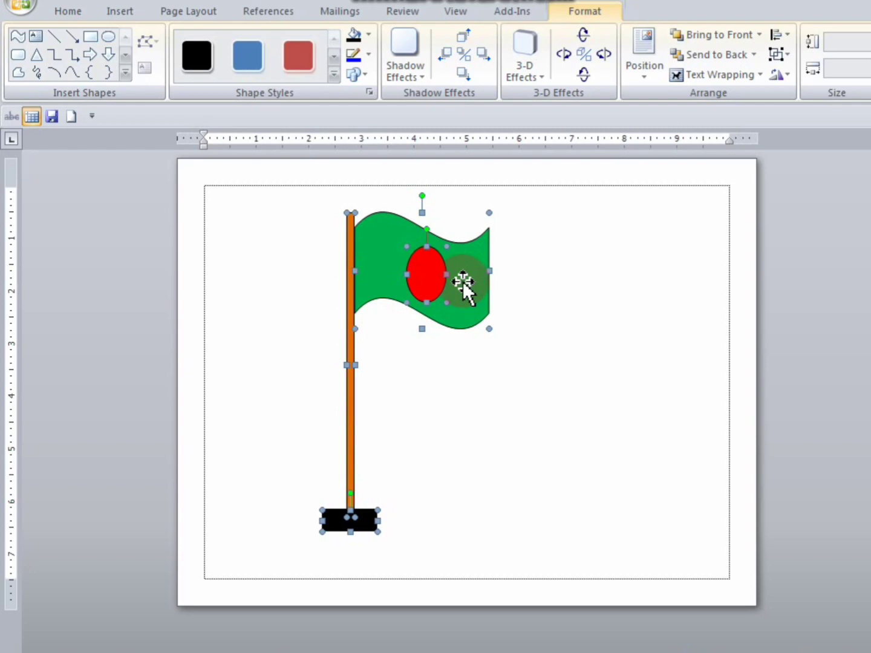
right_click(463, 281)
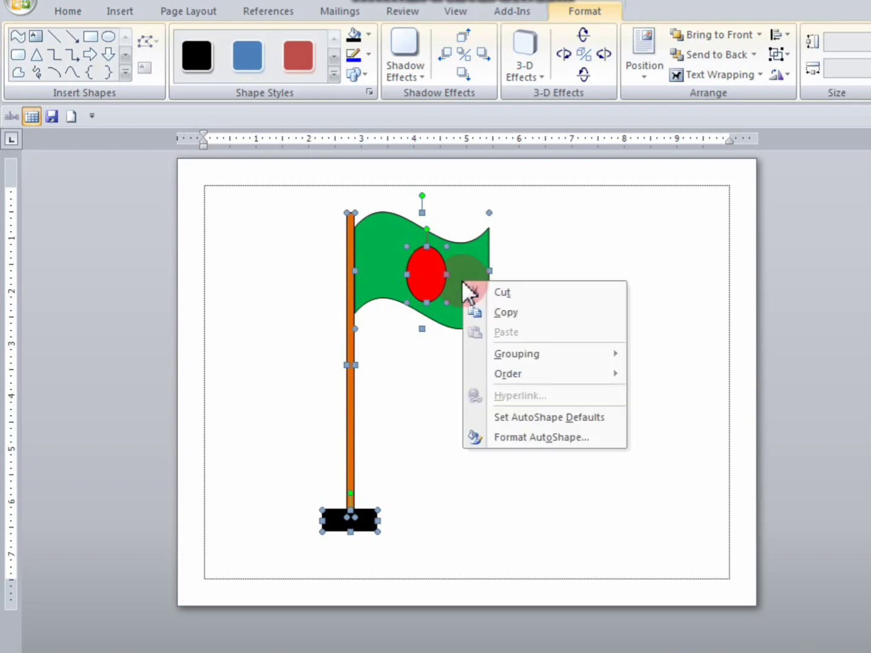
mouse_move(547, 362)
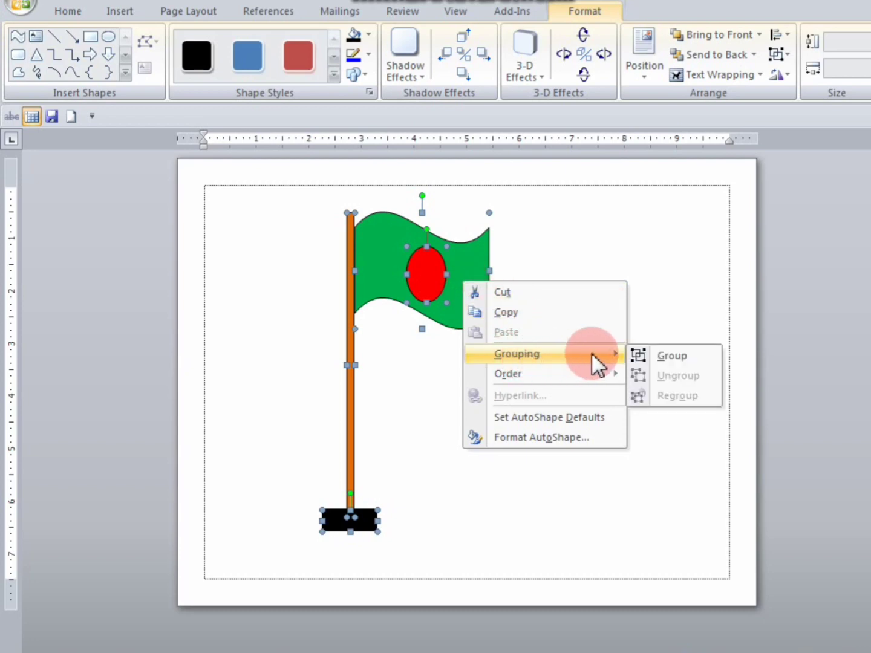
left_click(683, 354)
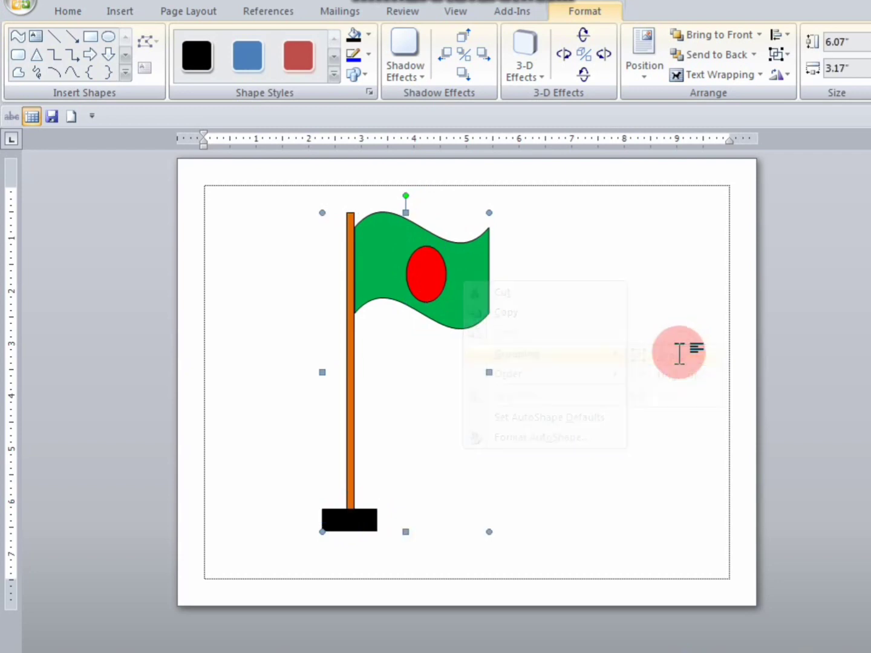
Step: Move the grouped flag to the right side of the page
left_click(559, 261)
left_click_drag(402, 266, 666, 242)
left_click(356, 278)
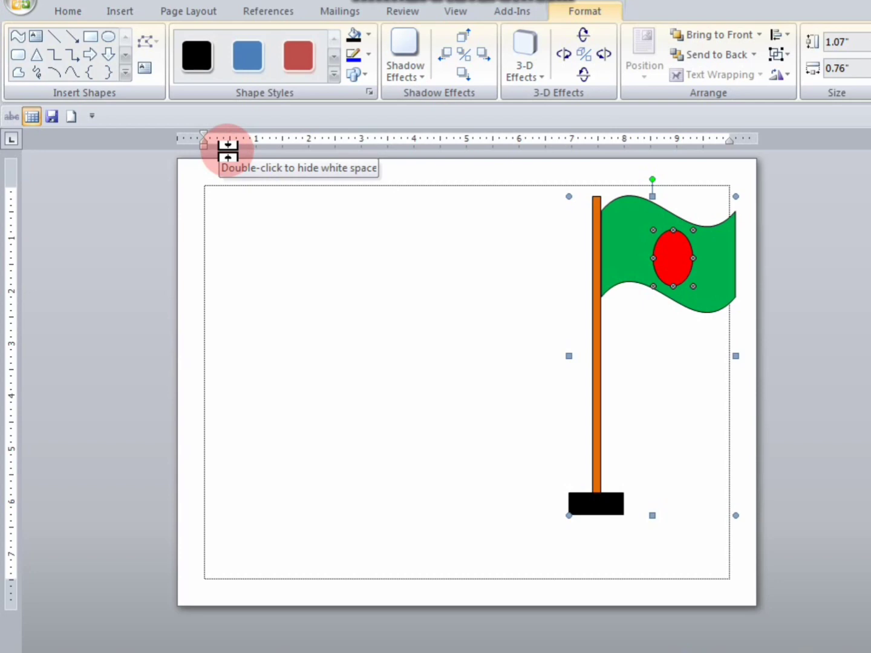
Step: Draw a rounded rectangle about 3.9" wide and 2.85" high to the left of the flag
left_click(125, 77)
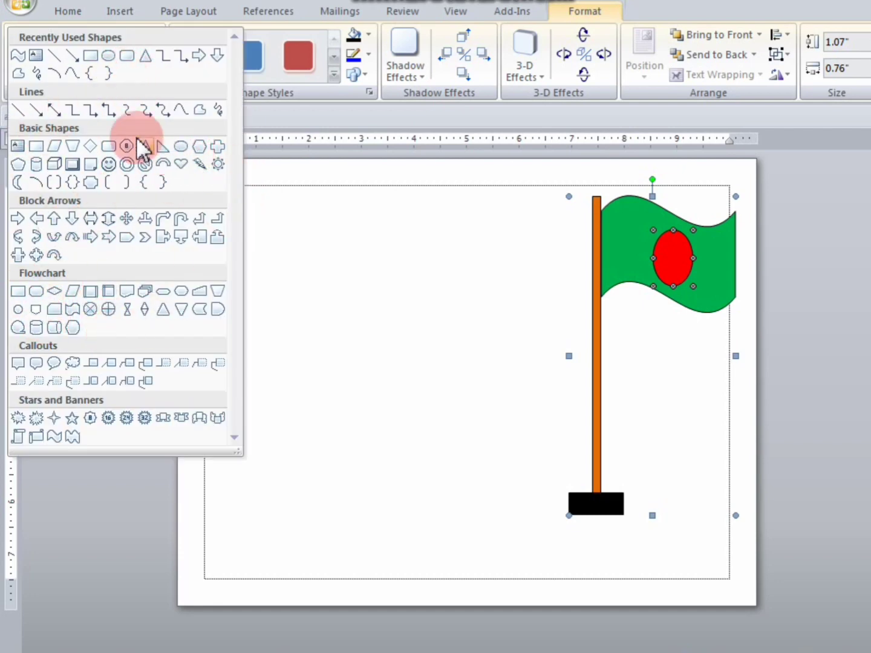
left_click(125, 57)
left_click_drag(305, 269, 509, 419)
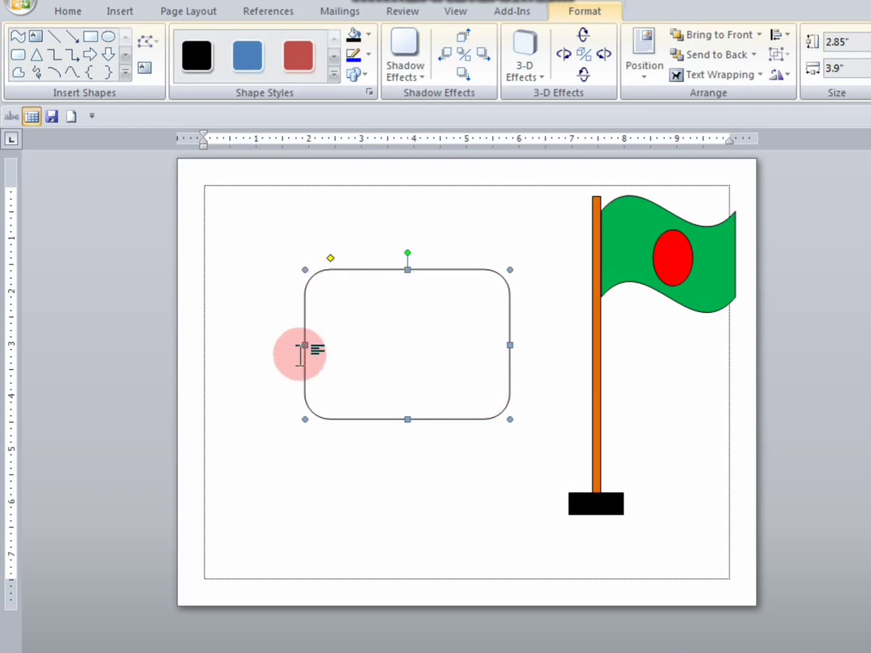
Step: Draw a triangle about 1.81" wide and 1.48" high inside the rounded rectangle, rotated 90° clockwise to point right and placed near its centre
left_click(37, 57)
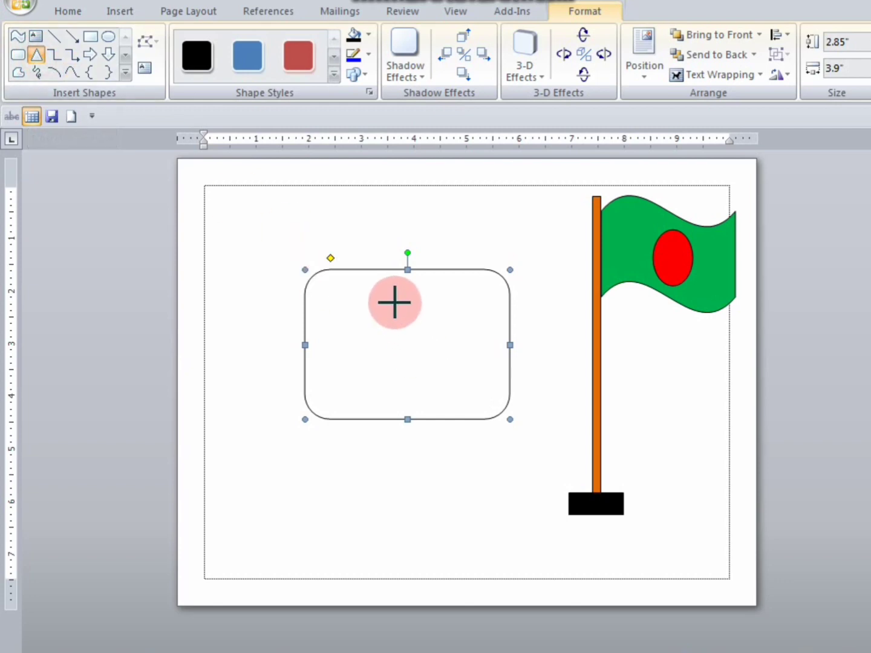
mouse_move(395, 303)
left_mouse_down()
mouse_move(492, 379)
mouse_move(424, 348)
left_mouse_up()
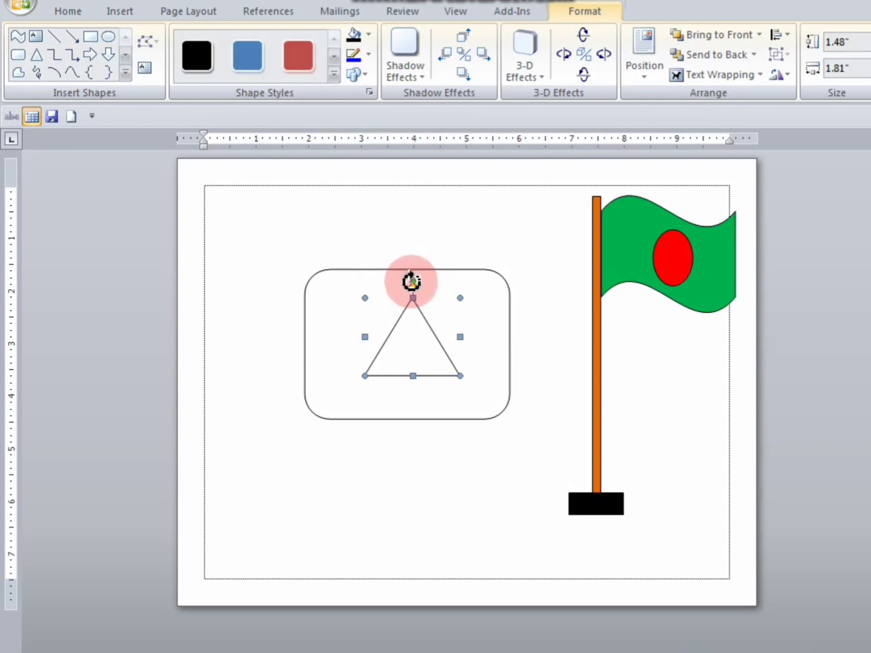
left_click_drag(412, 282, 472, 341)
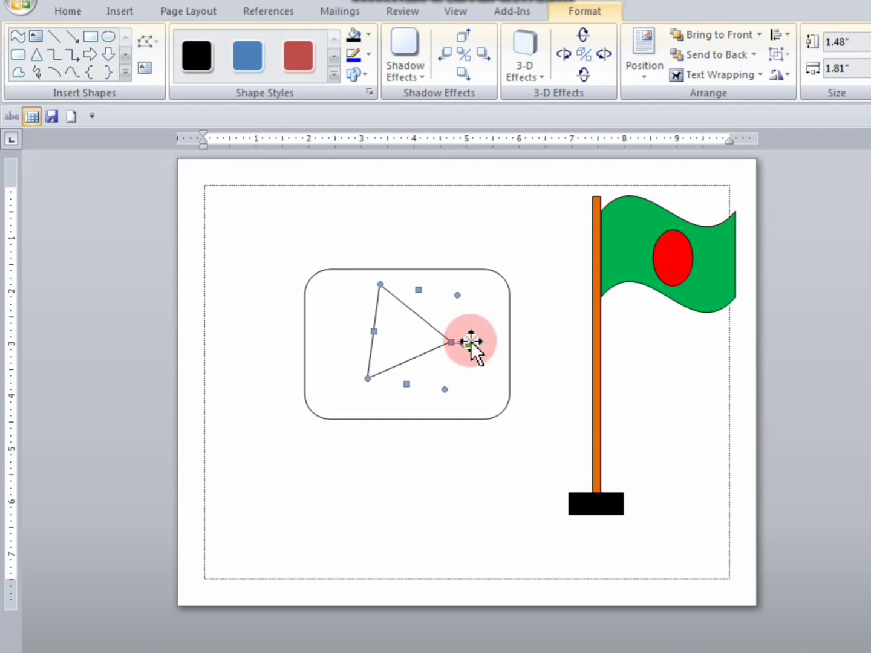
left_click_drag(471, 346, 469, 337)
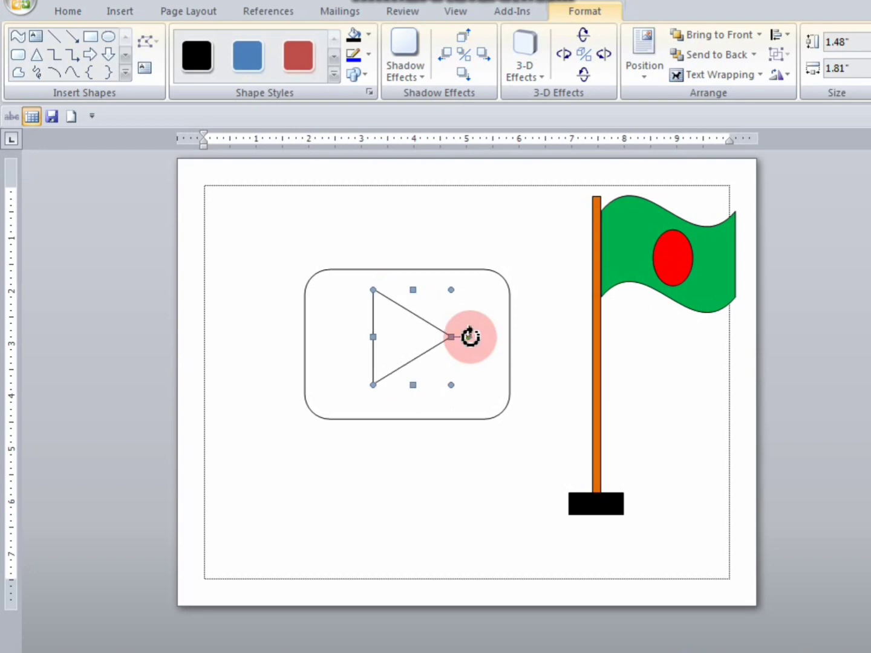
left_click_drag(408, 339, 409, 343)
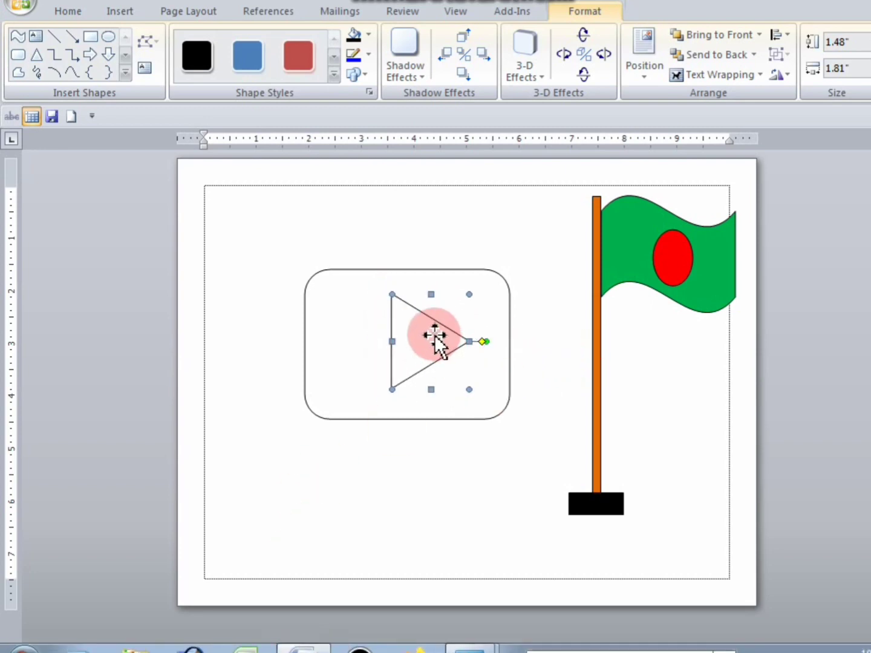
Step: Fill the rounded rectangle with the standard red colour
left_click(362, 339)
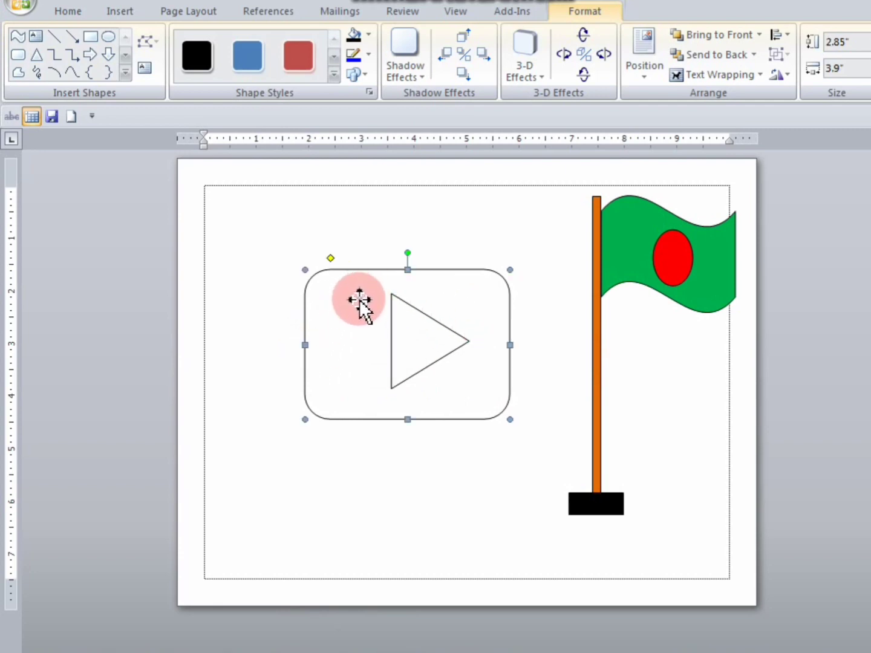
left_click(368, 34)
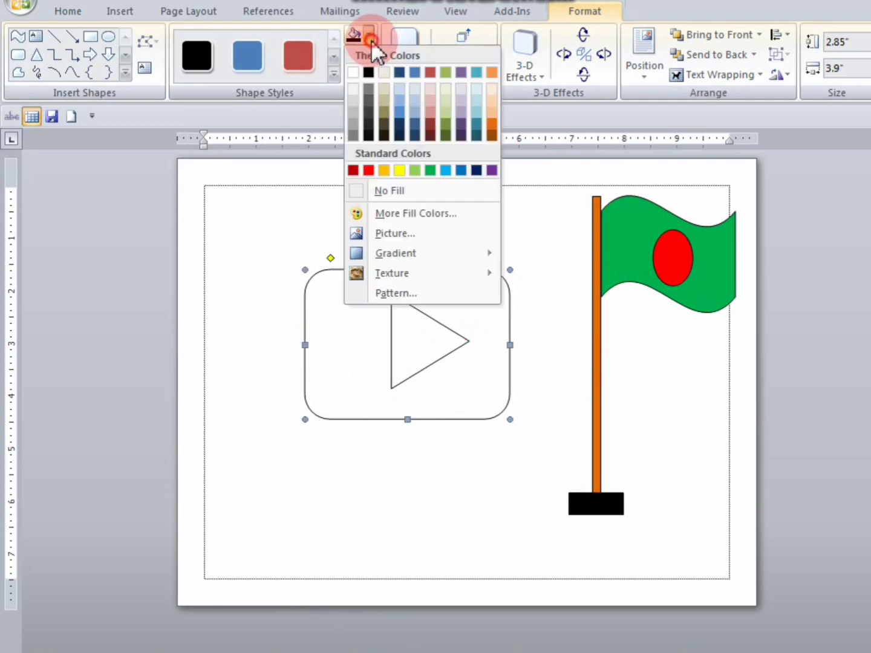
left_click(368, 170)
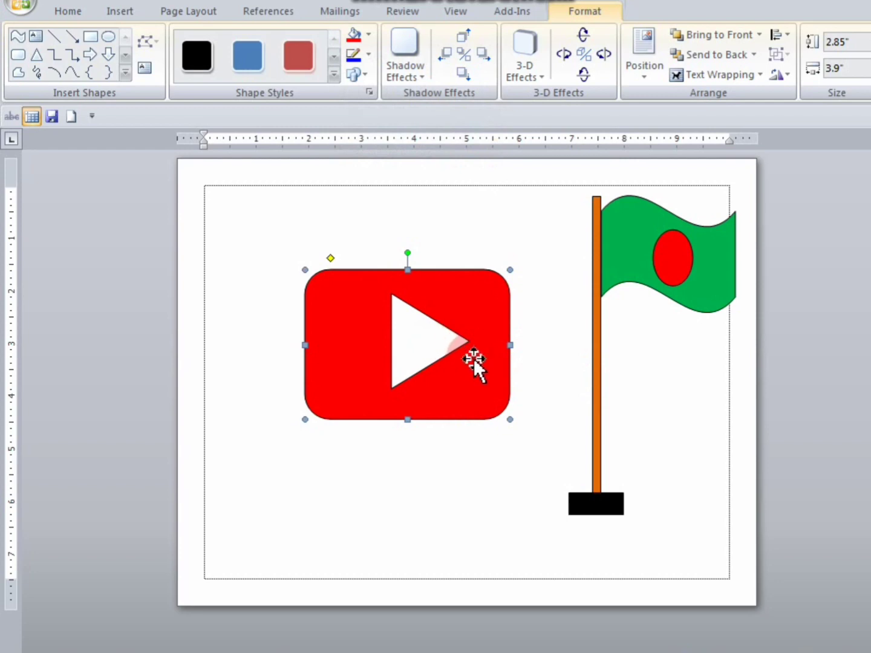
key("super")
left_click(456, 297)
left_click(439, 360)
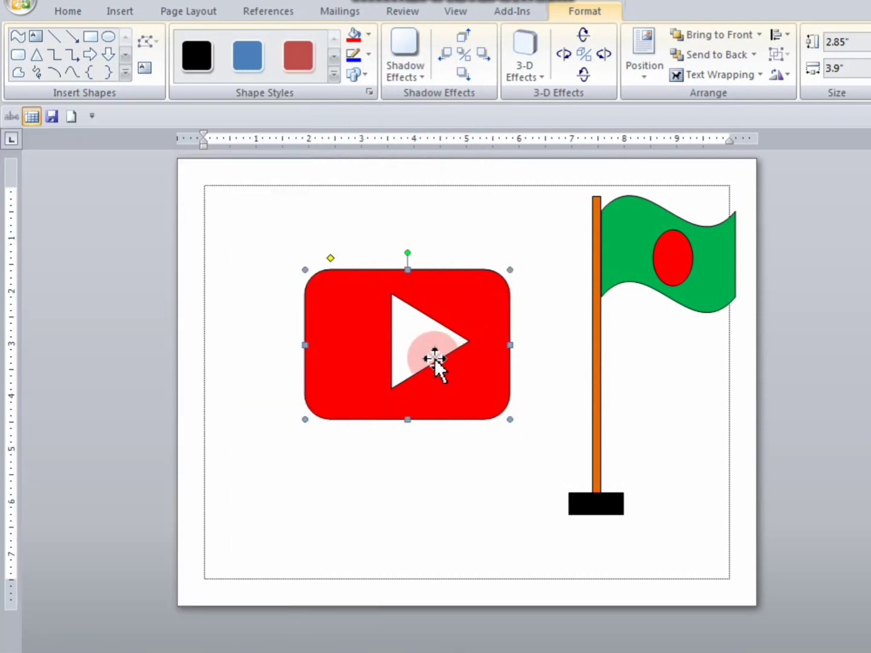
left_click(421, 345)
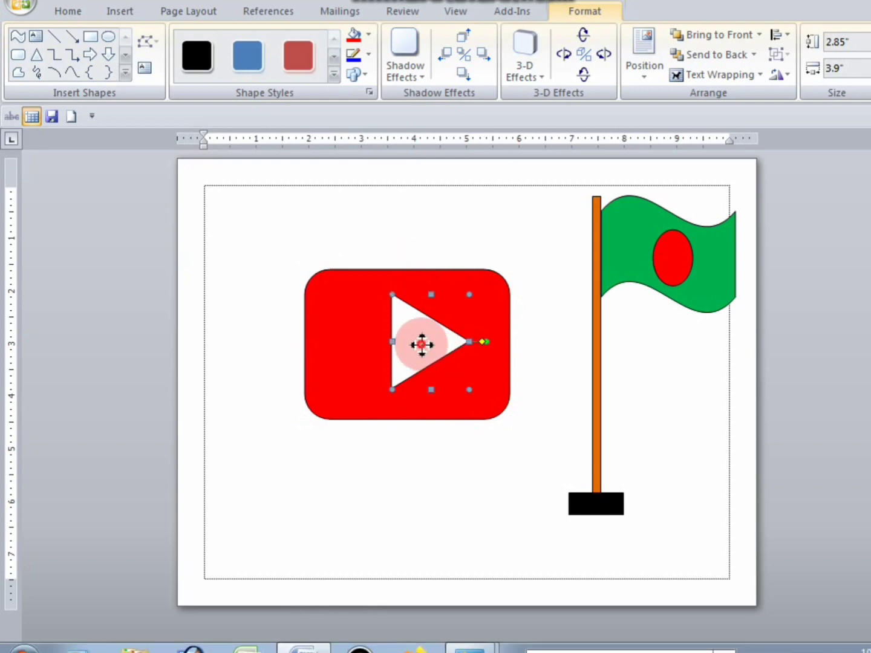
key("super")
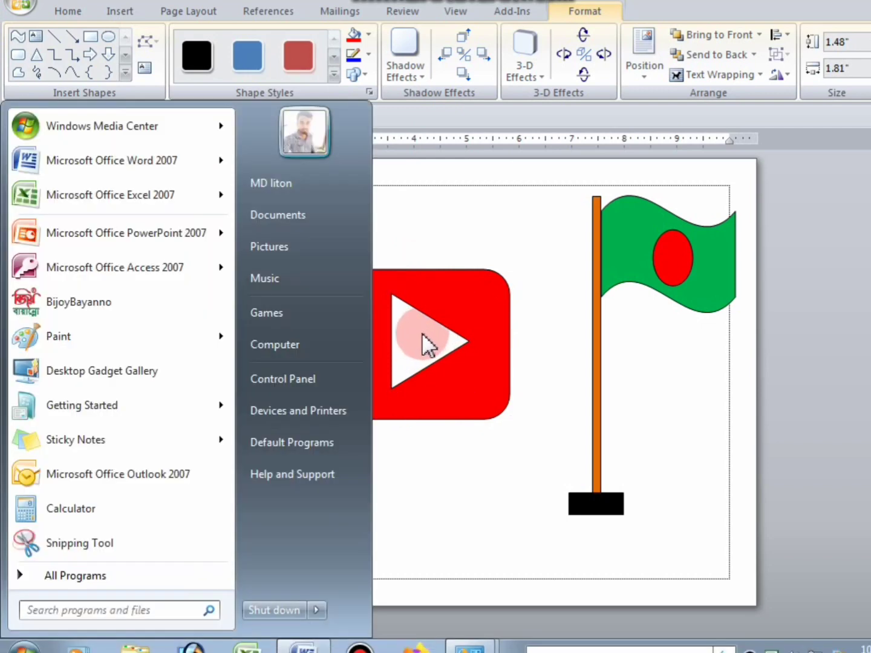
left_click(463, 302)
Step: Group the red rounded rectangle and the white triangle into one play-button object
left_click(359, 319)
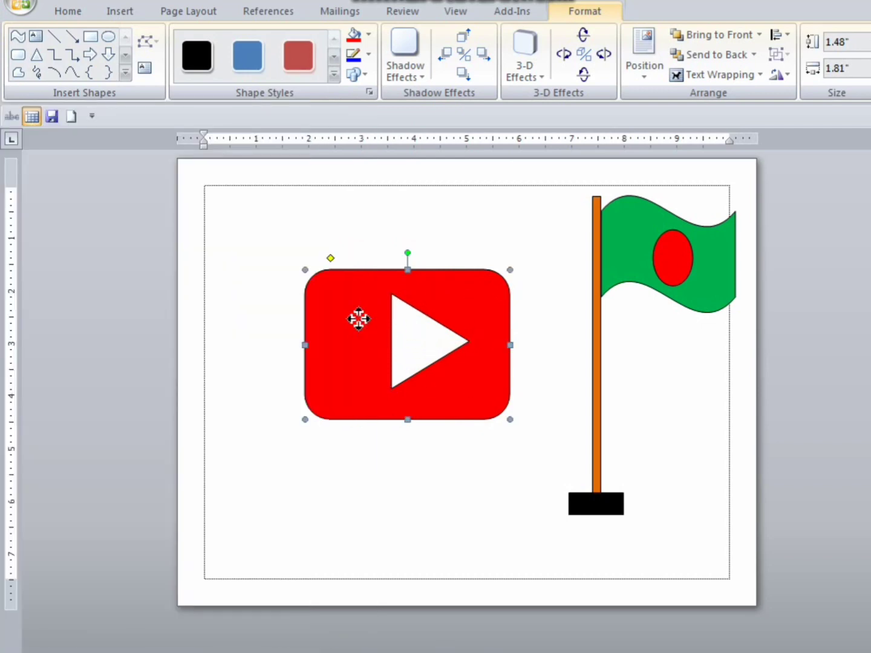
key("super")
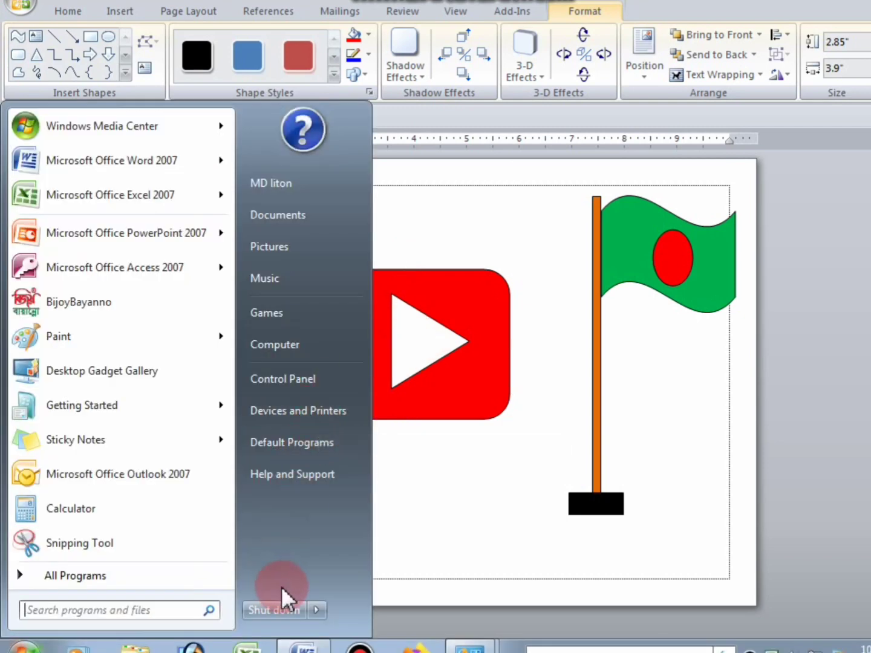
left_click(492, 434)
left_click(415, 371)
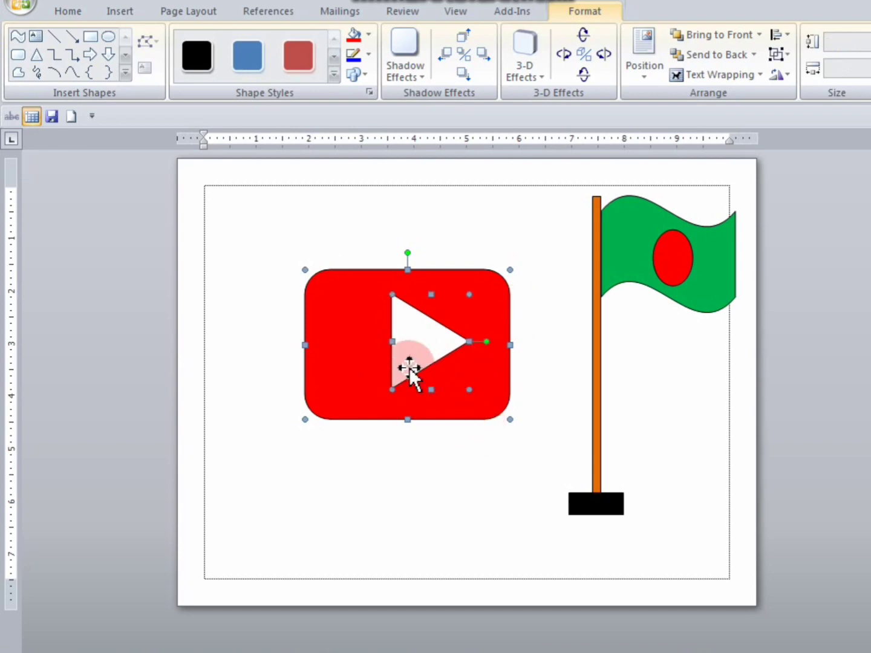
right_click(461, 372)
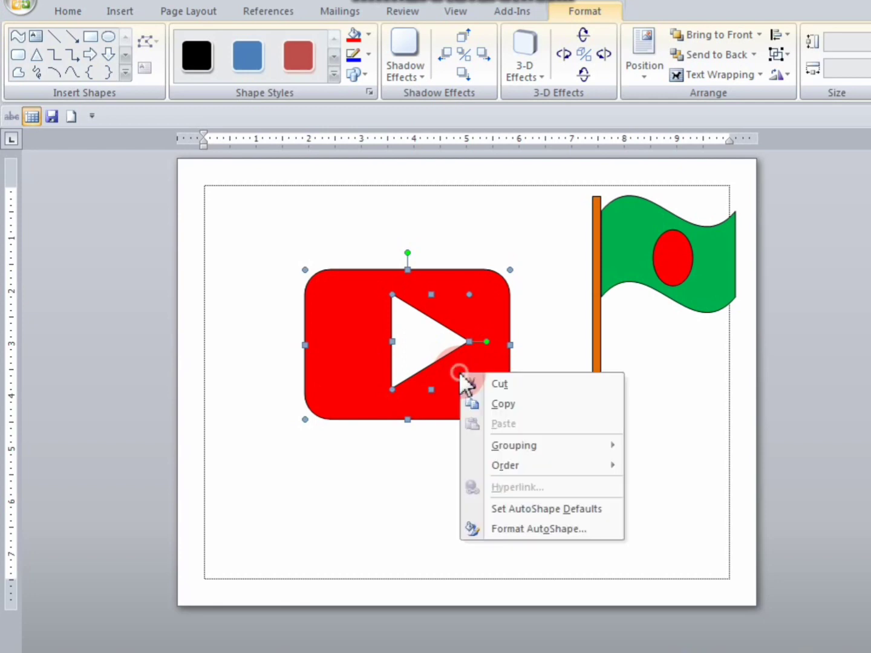
mouse_move(521, 443)
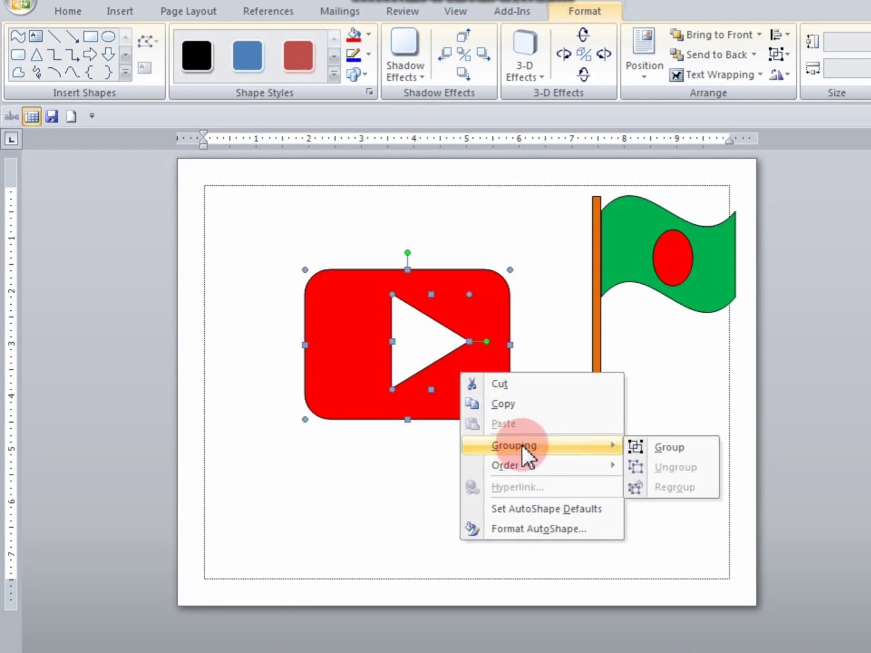
left_click(680, 442)
Step: Move the grouped play button to the page's upper-left corner and the grouped flag to the upper middle beside it
left_click_drag(446, 351, 321, 256)
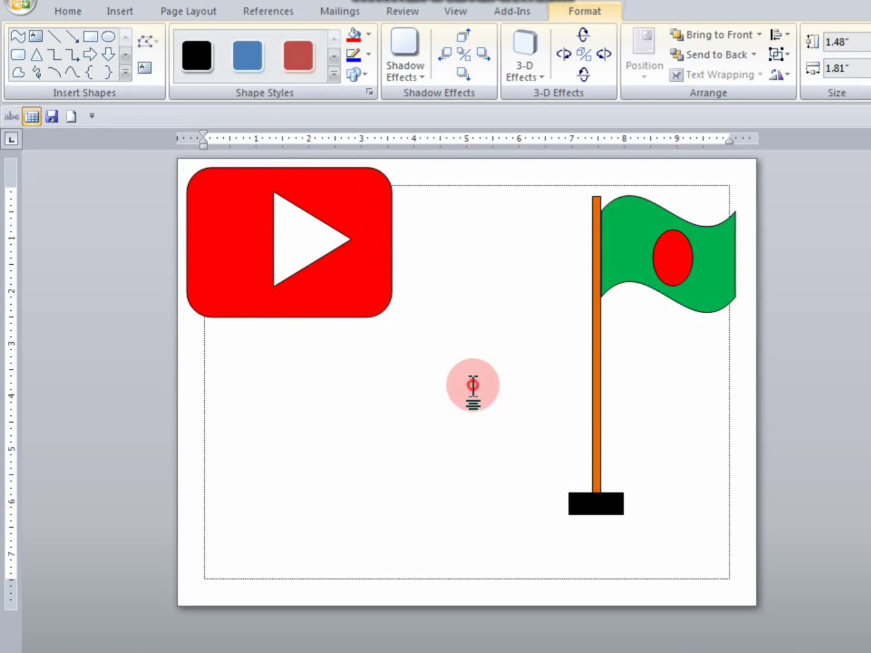
left_click(473, 385)
left_click_drag(624, 255, 487, 232)
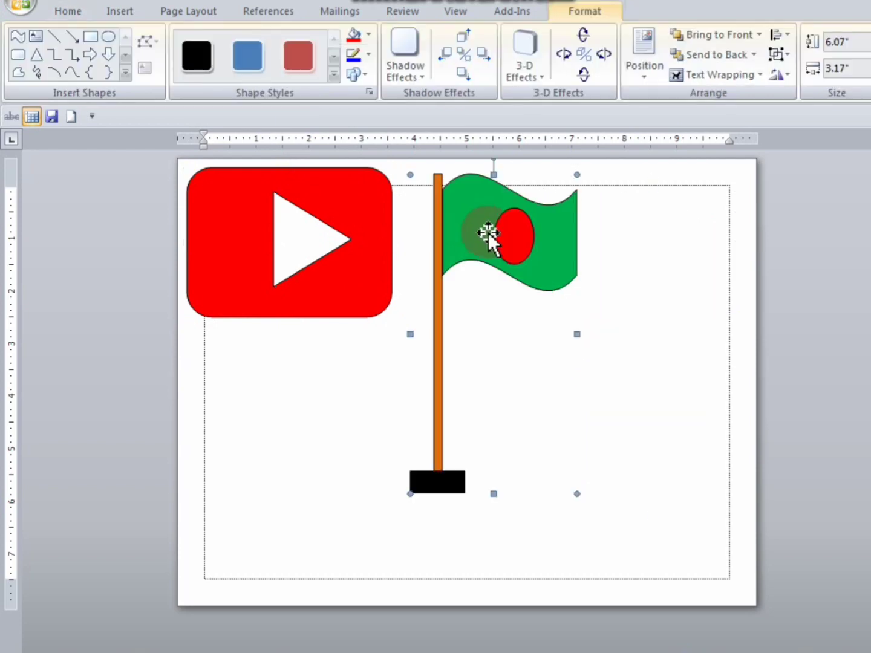